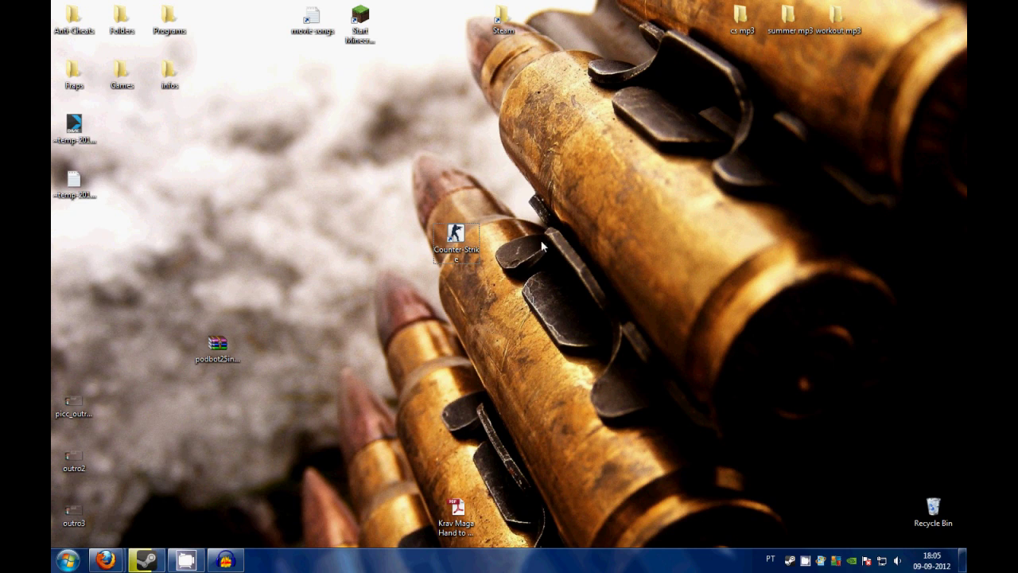
# - Open podbot25installer.zip in WinRAR, dismiss the license reminder, and run pod25ins.exe
pyautogui.doubleClick(216, 347)
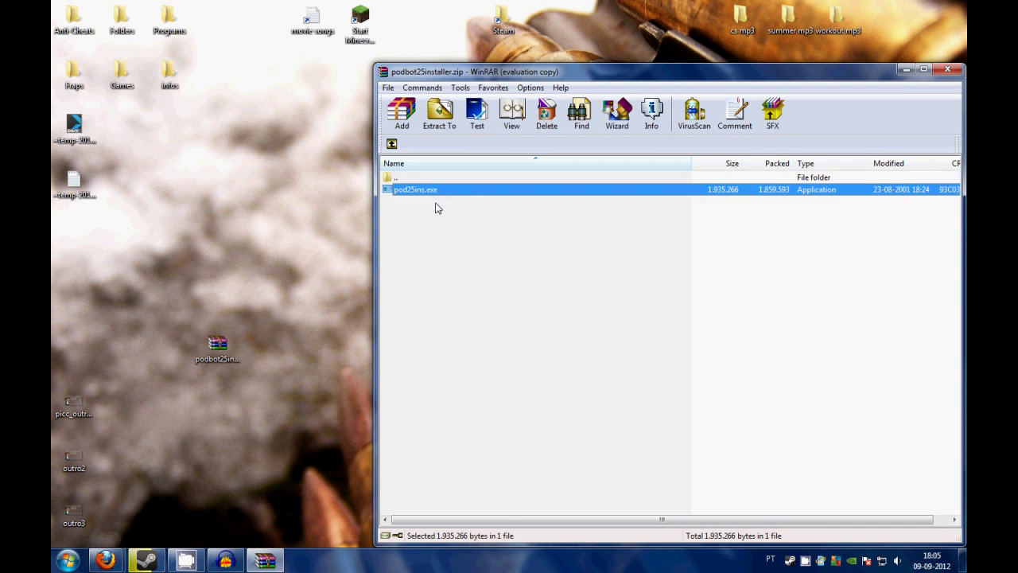
pyautogui.click(438, 209)
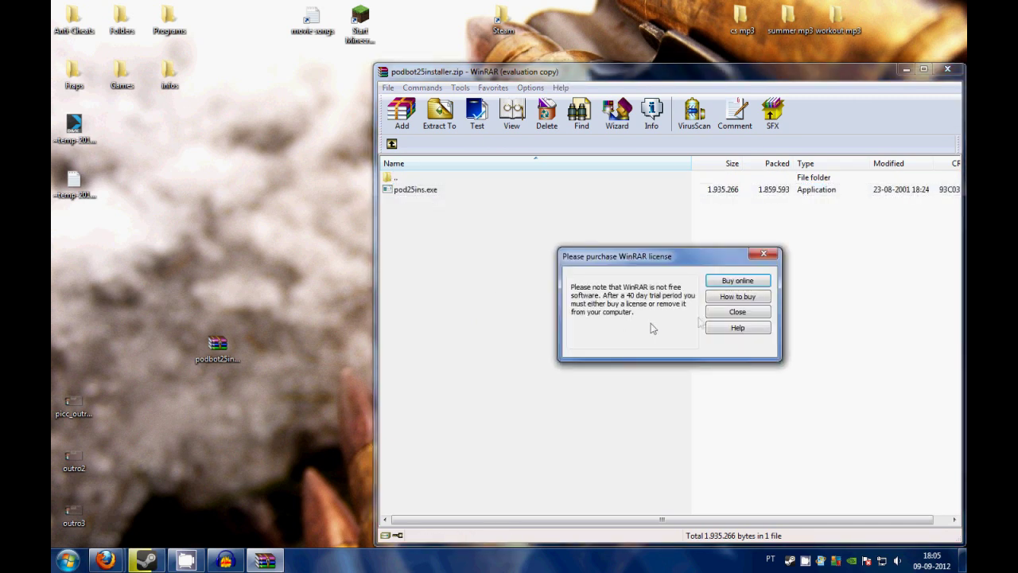
pyautogui.click(704, 312)
pyautogui.doubleClick(415, 192)
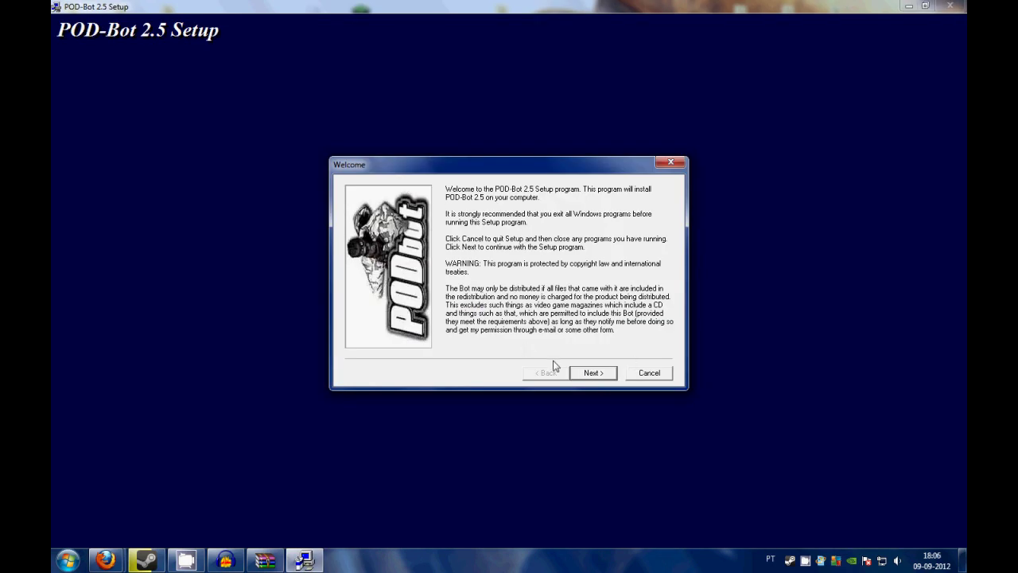
# - Move past the welcome page and browse the install folder to C:\Program Files\cs 1.5
pyautogui.click(594, 375)
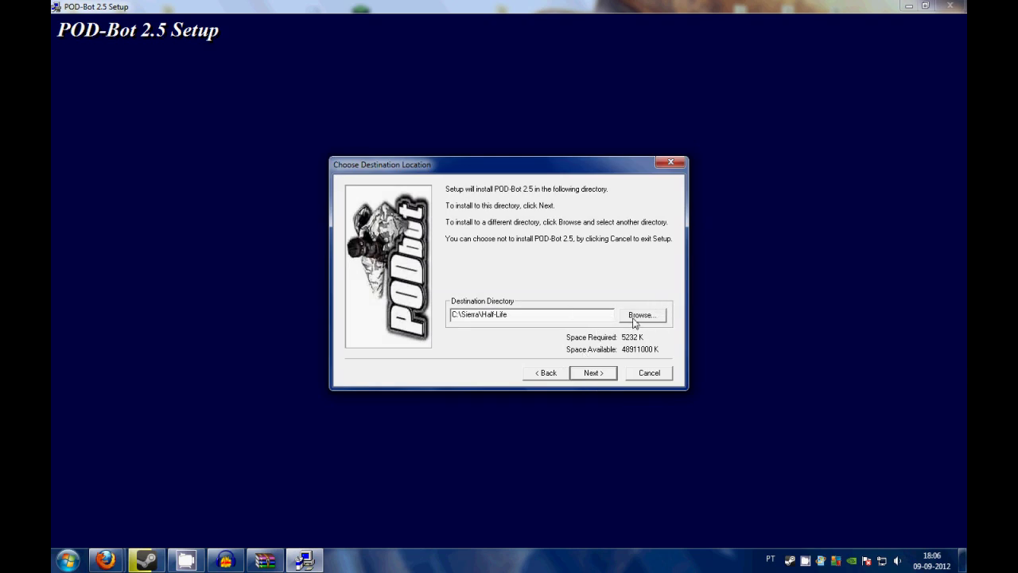
pyautogui.click(634, 316)
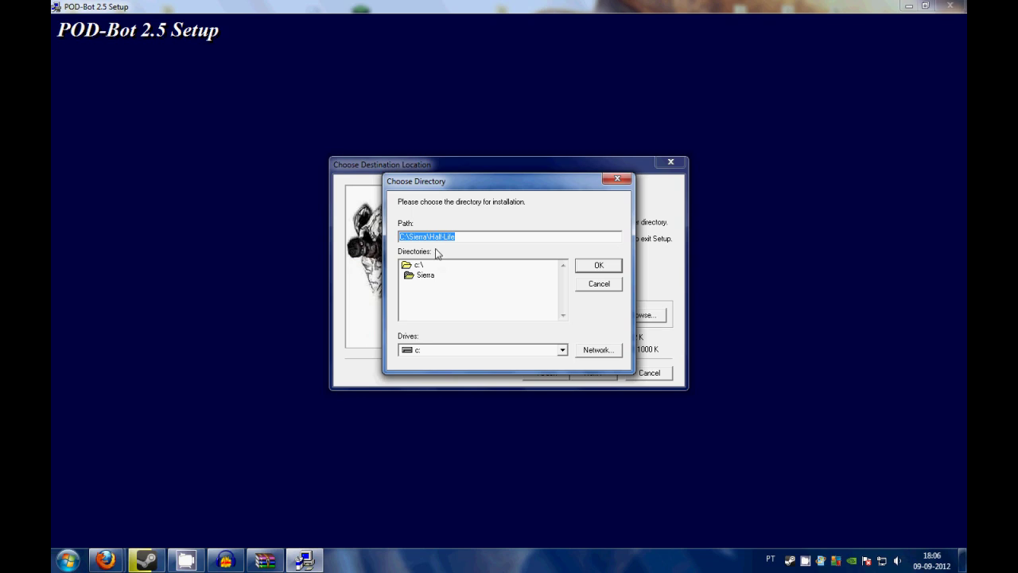
pyautogui.doubleClick(424, 268)
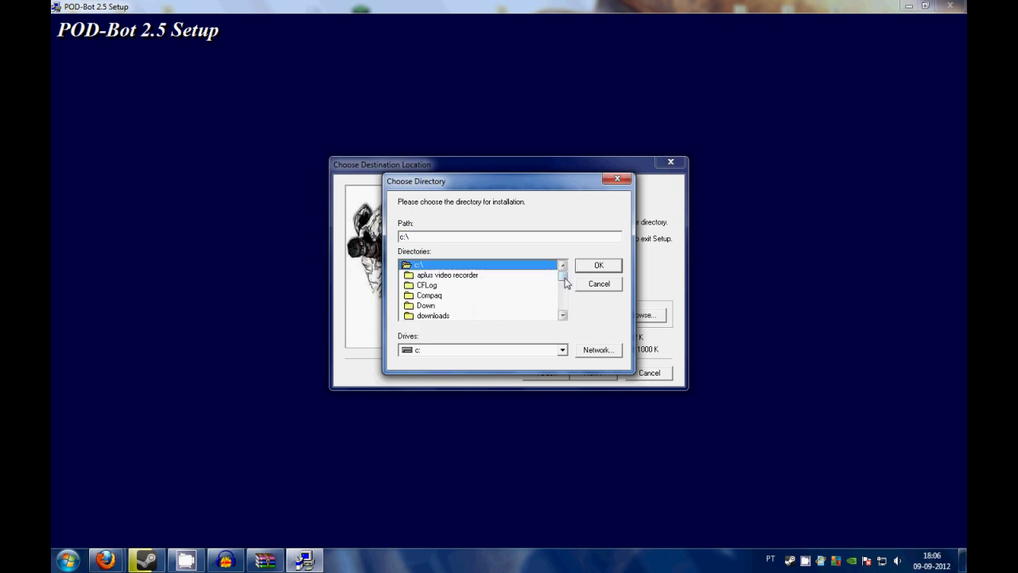
pyautogui.moveTo(561, 281); pyautogui.dragTo(564, 292)
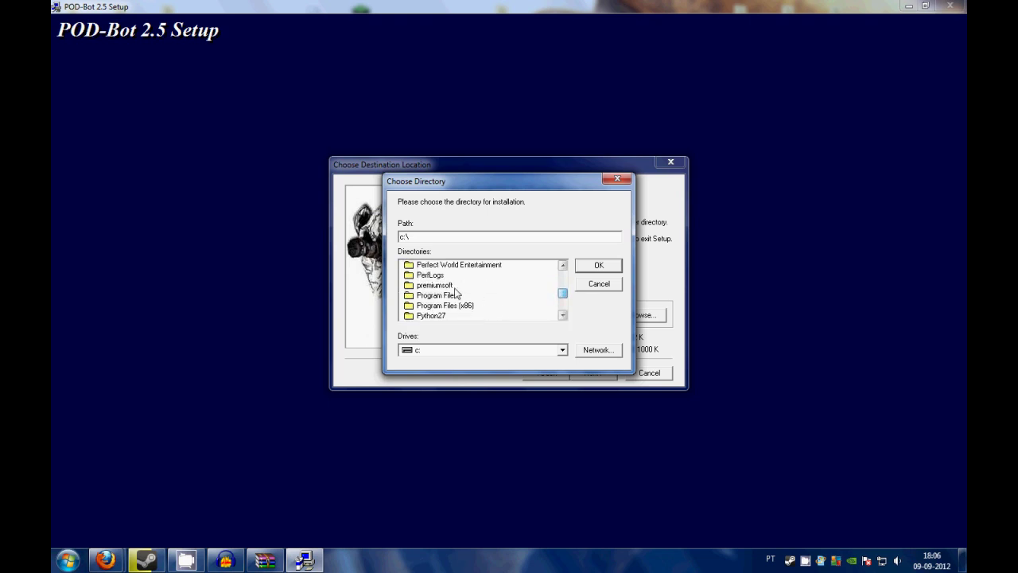
pyautogui.doubleClick(444, 294)
pyautogui.click(475, 306)
pyautogui.scroll(-1, 473, 308)
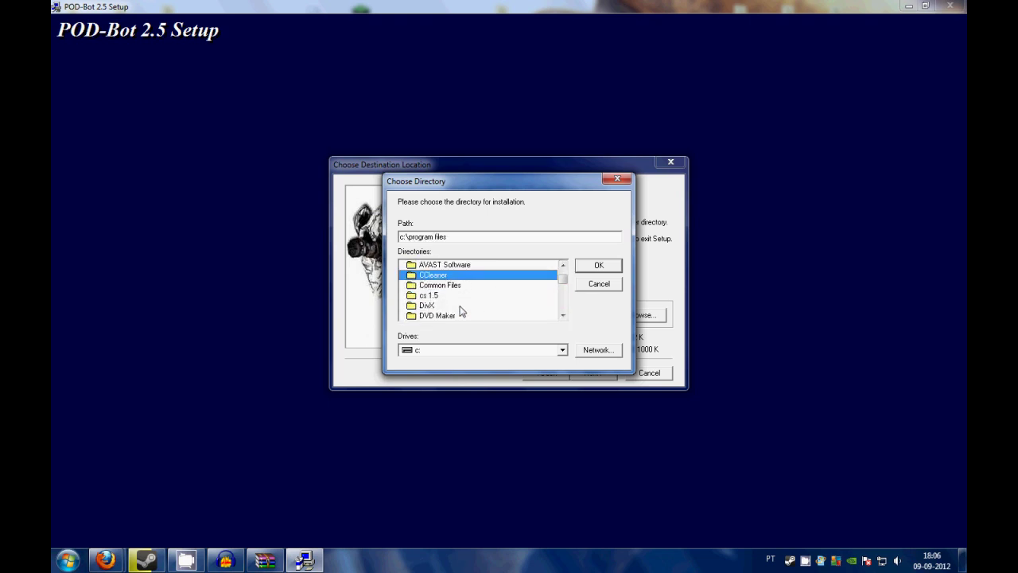
pyautogui.doubleClick(438, 293)
# - Set HalfLife as the destination, install, and accept the desktop shortcut
pyautogui.click(439, 299)
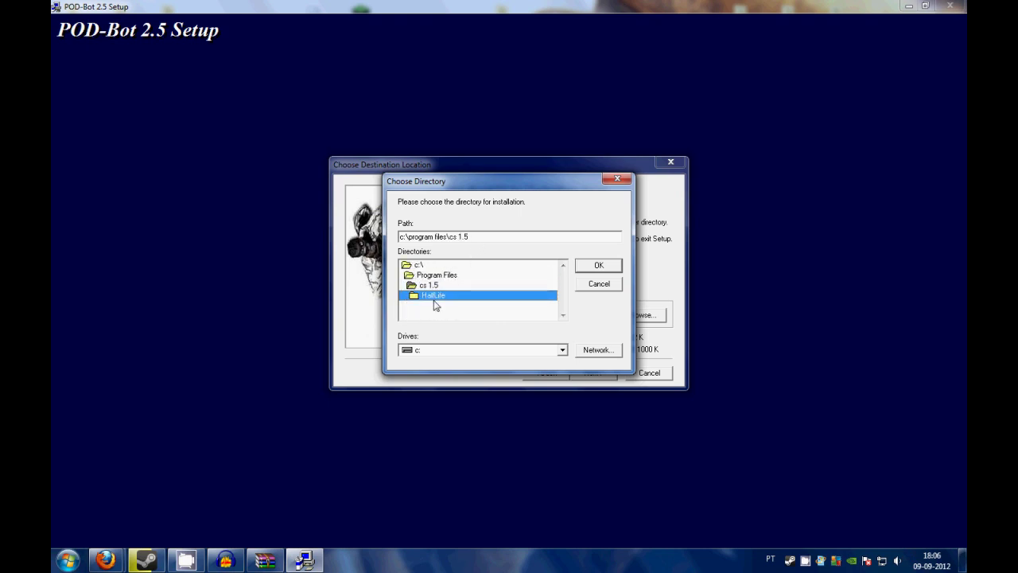
pyautogui.press('Up')
pyautogui.click(435, 299)
pyautogui.click(482, 236)
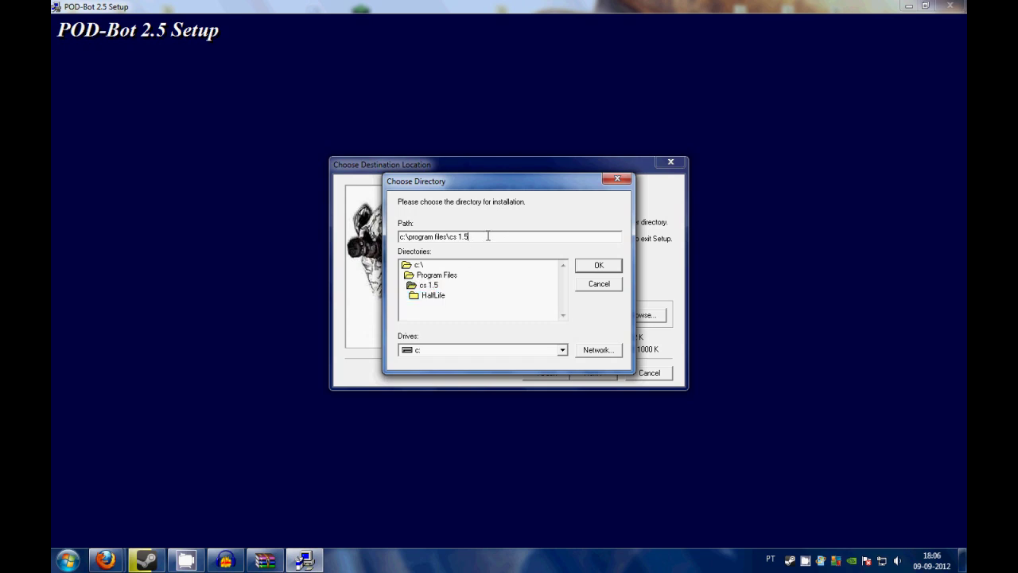
pyautogui.doubleClick(439, 296)
pyautogui.click(533, 239)
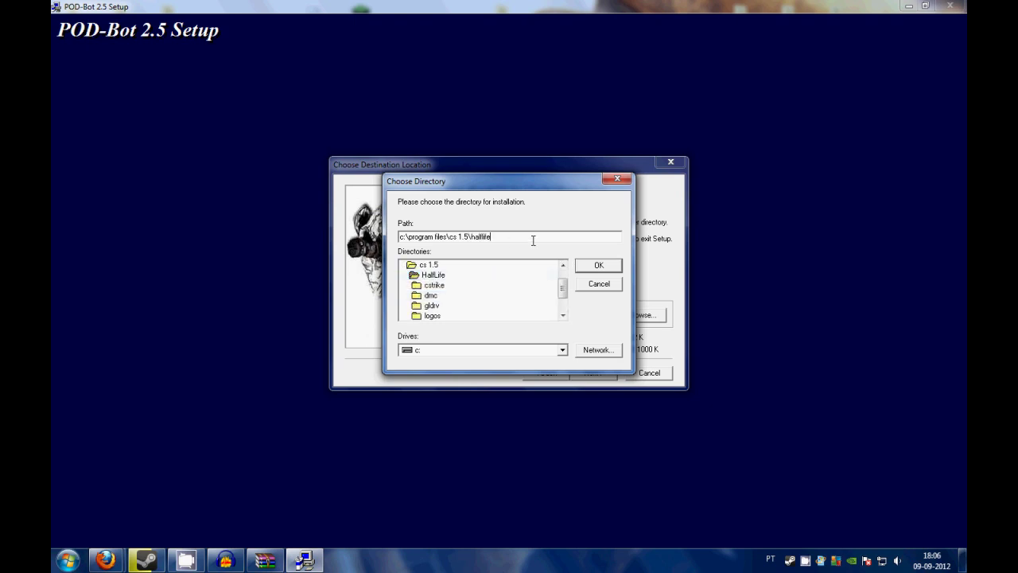
pyautogui.click(598, 265)
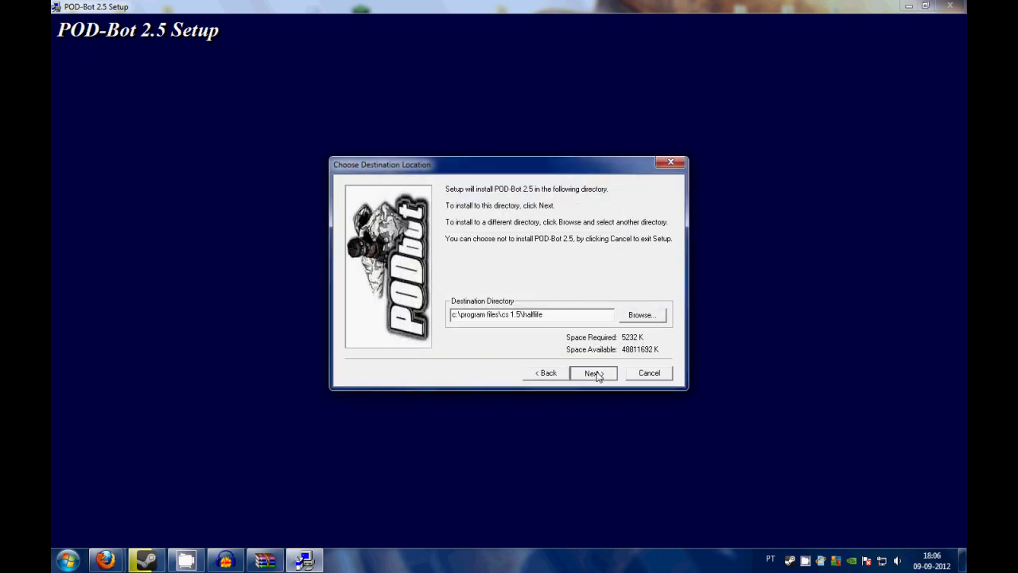
pyautogui.click(593, 373)
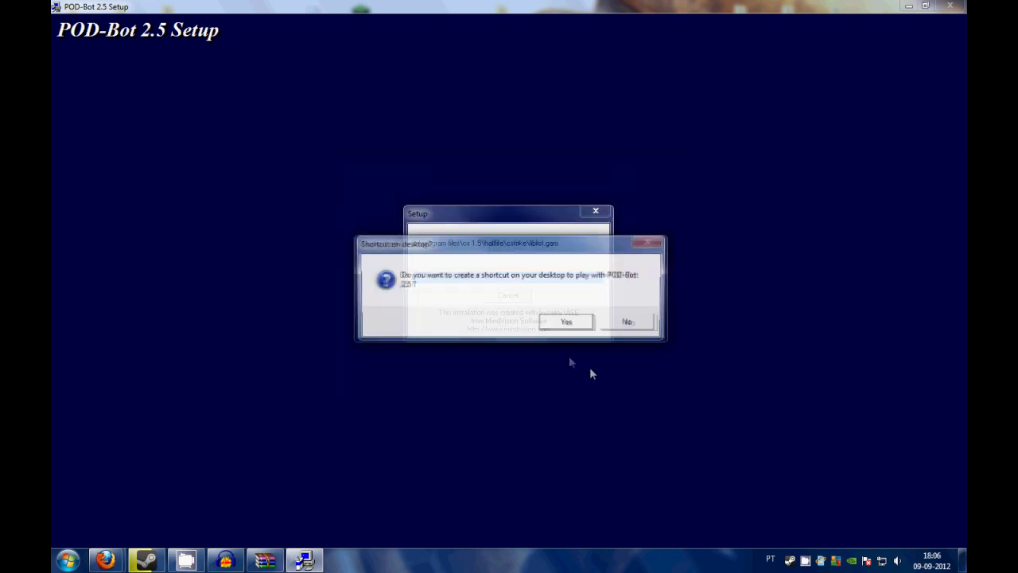
pyautogui.click(557, 326)
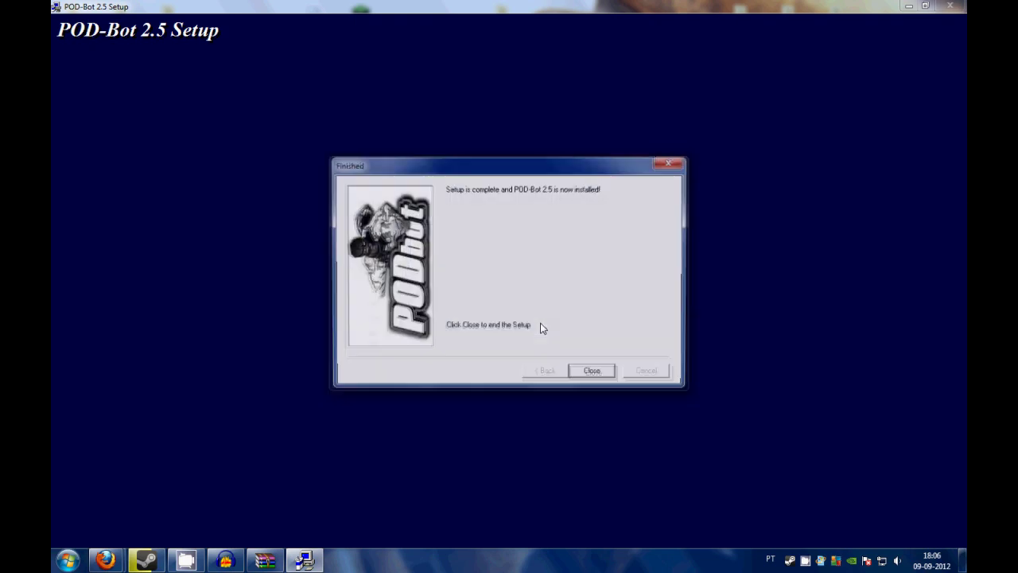
# - Close the installer and WinRAR, then place the Play with POD-Bot 2.5 shortcut mid-desktop
pyautogui.click(590, 373)
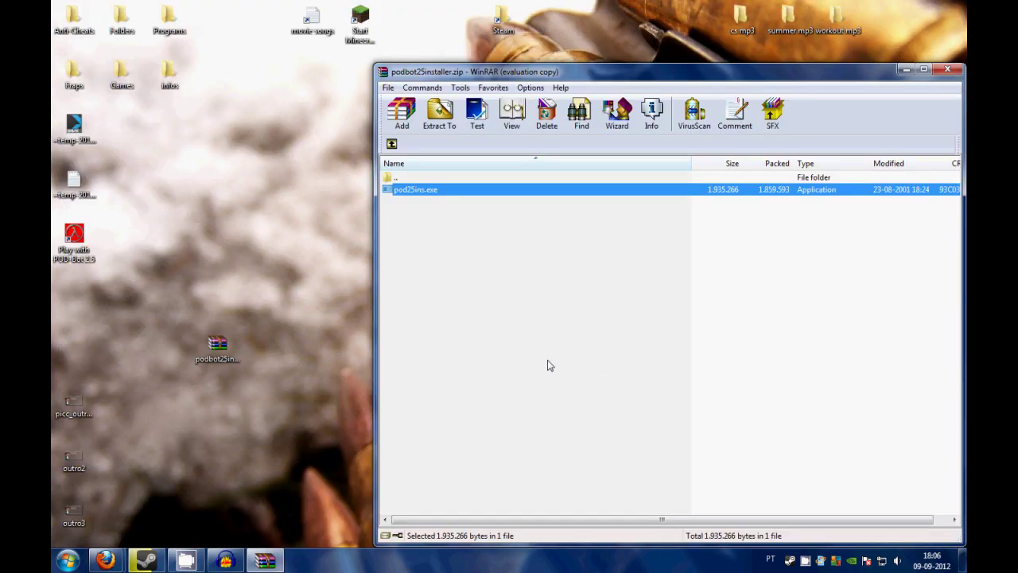
pyautogui.click(948, 70)
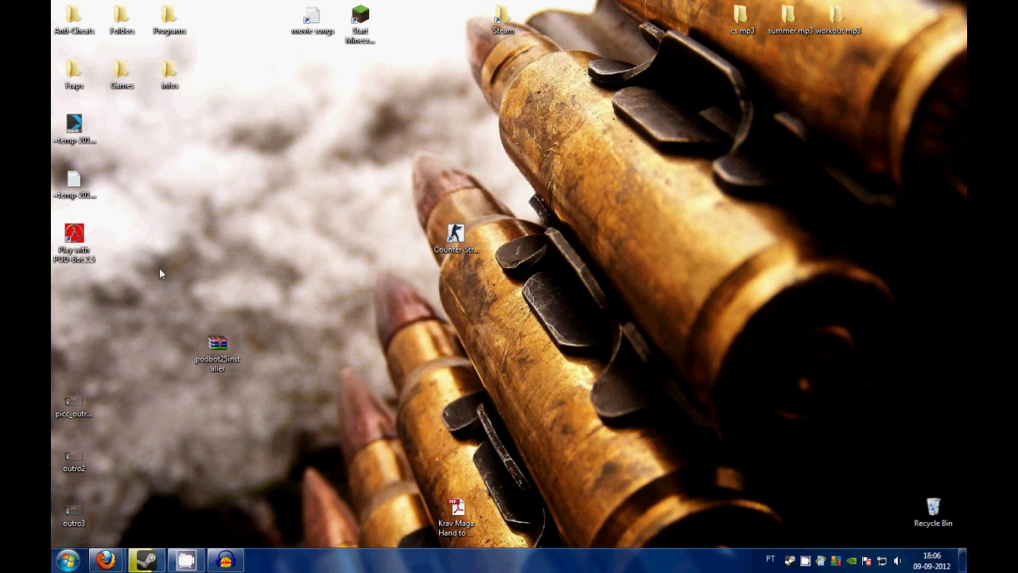
pyautogui.moveTo(74, 233); pyautogui.dragTo(360, 233)
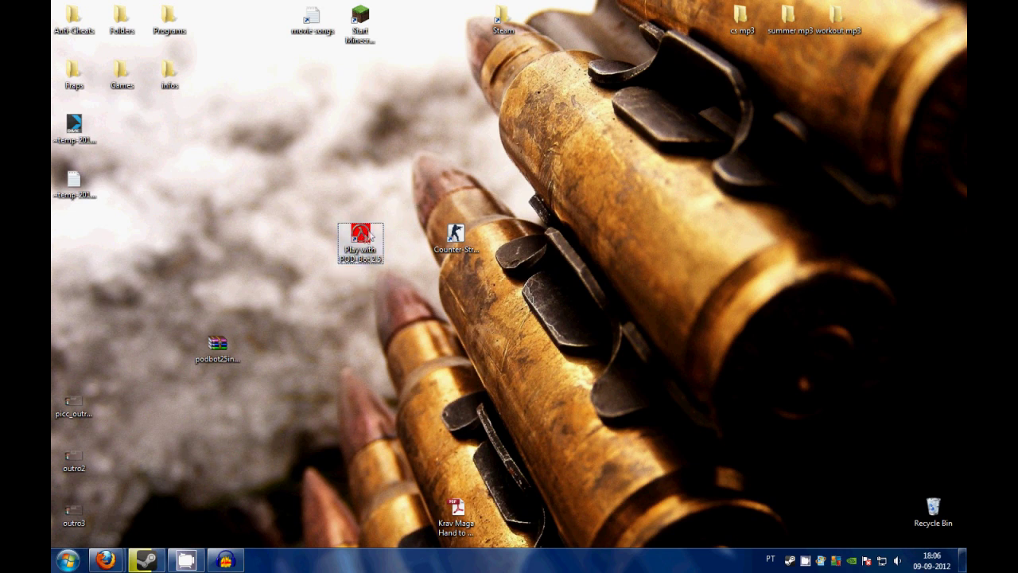
pyautogui.moveTo(366, 238)
pyautogui.mouseDown()
pyautogui.moveTo(353, 216)
pyautogui.moveTo(319, 235)
pyautogui.mouseUp()
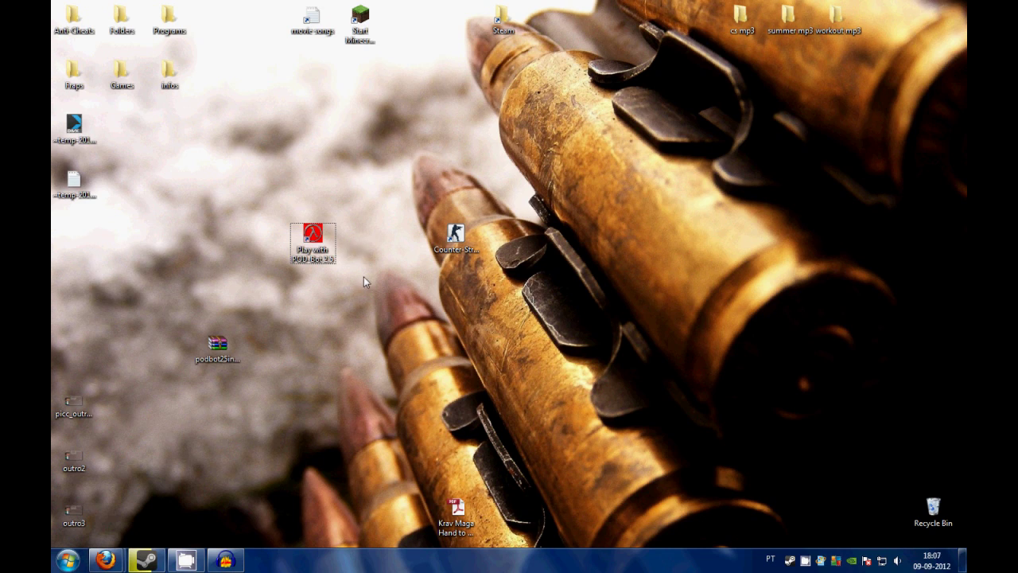
# - Browse C:\Program Files\cs 1.5\HalfLife\cstrike to the PODBot folder in a maximized window
pyautogui.press('super')
pyautogui.click(268, 175)
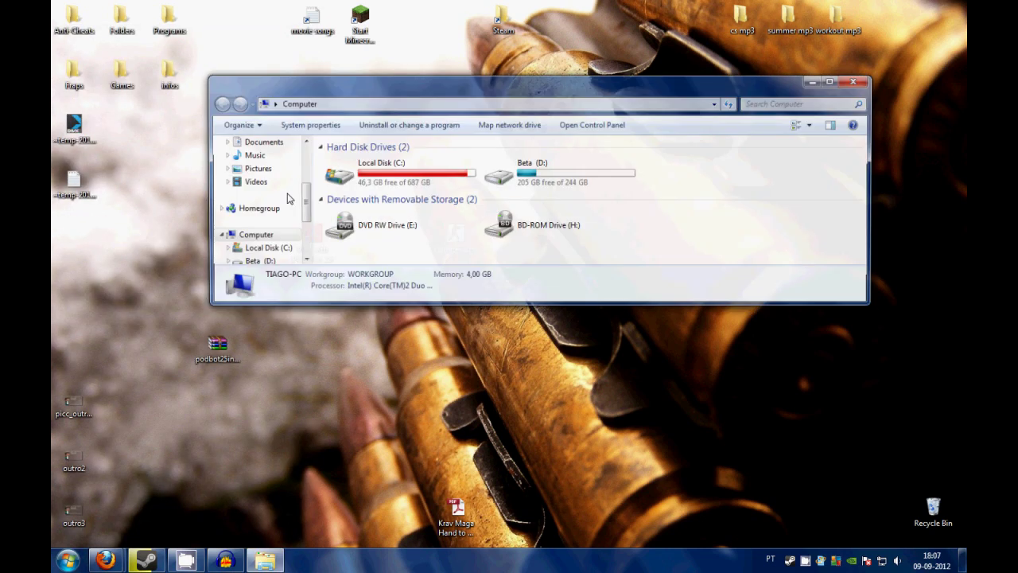
pyautogui.doubleClick(402, 182)
pyautogui.scroll(-3, 430, 215)
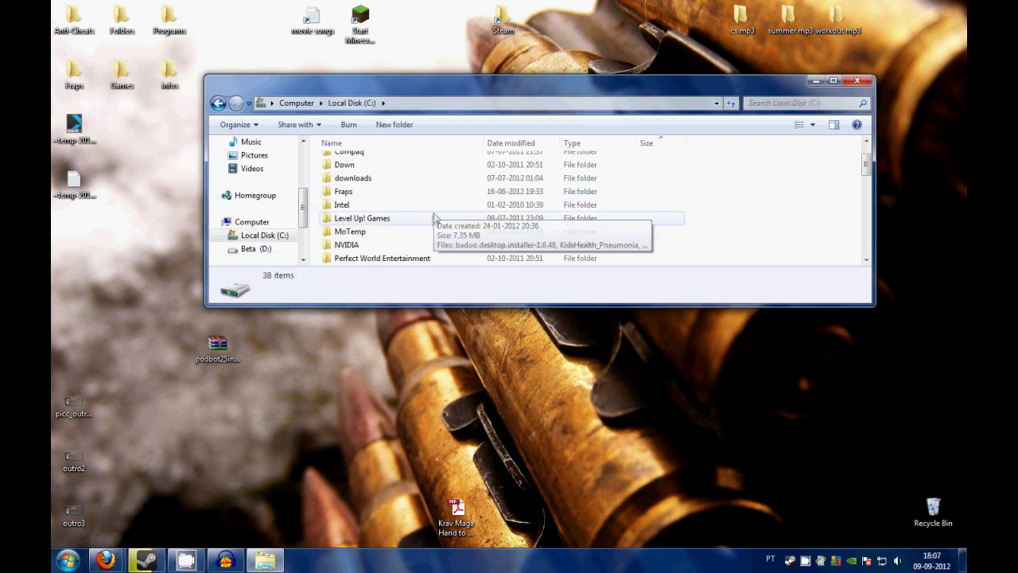
pyautogui.scroll(-1, 390, 250)
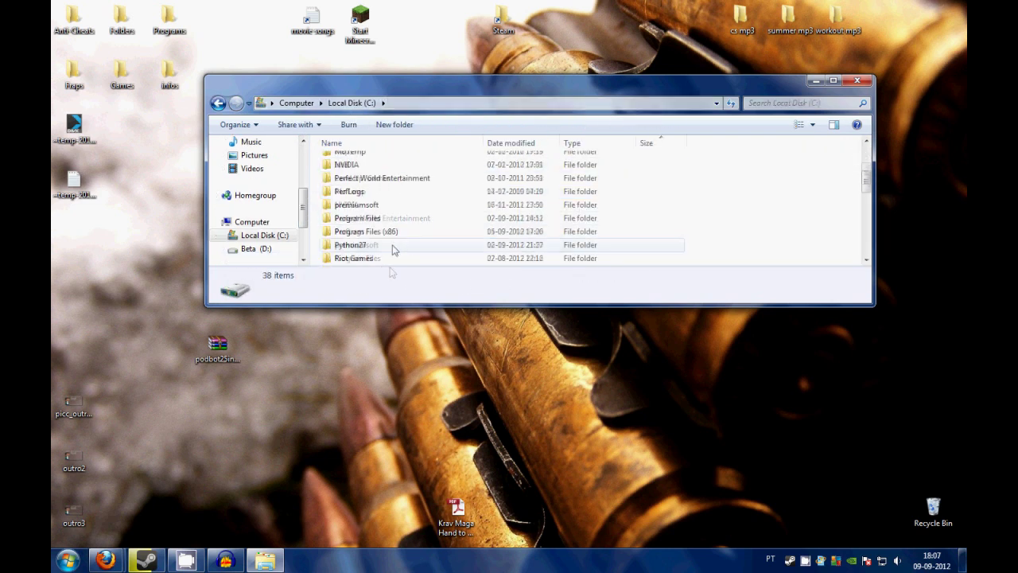
pyautogui.doubleClick(382, 220)
pyautogui.doubleClick(373, 214)
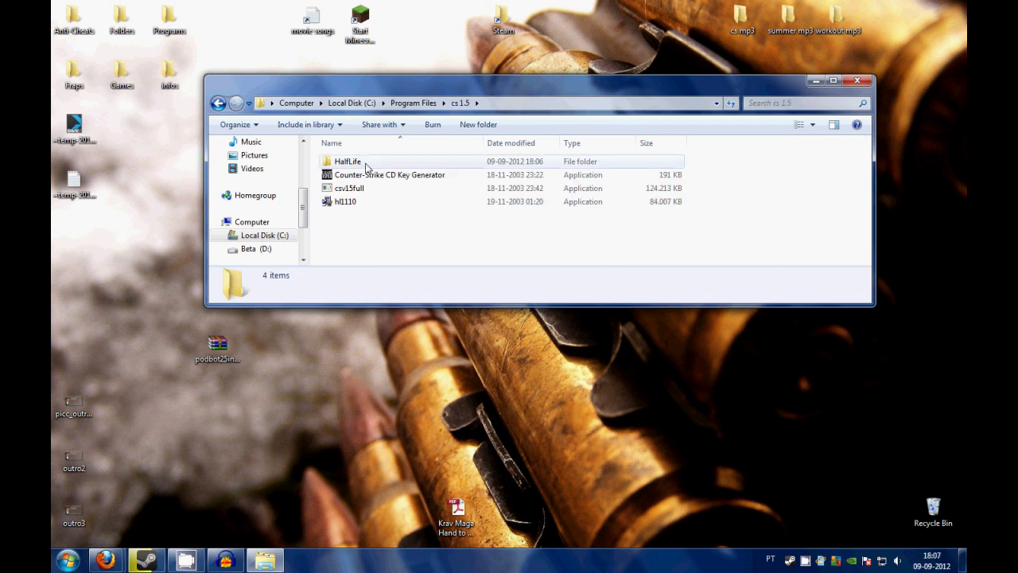
pyautogui.doubleClick(370, 163)
pyautogui.doubleClick(366, 162)
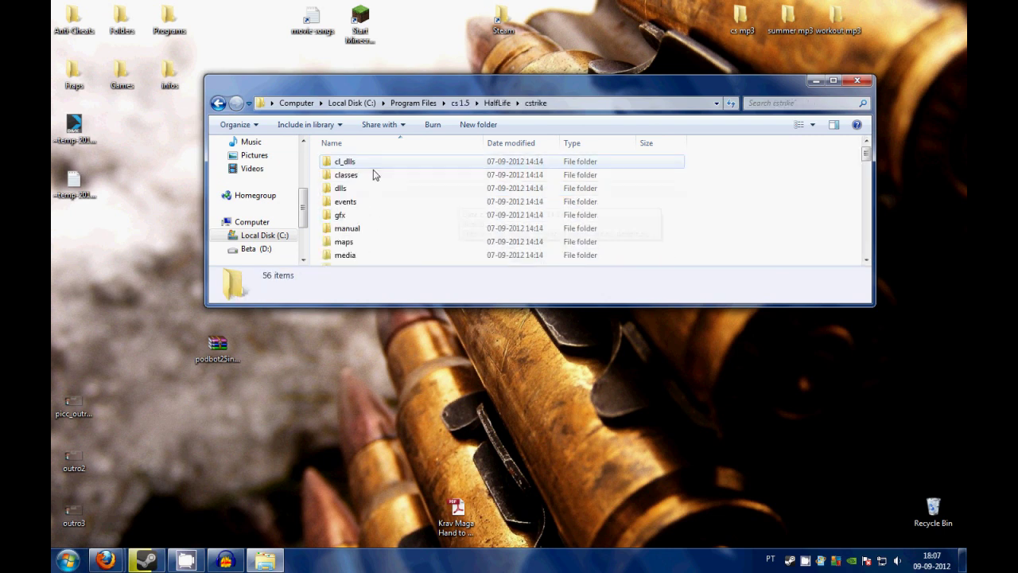
pyautogui.click(833, 80)
pyautogui.doubleClick(216, 216)
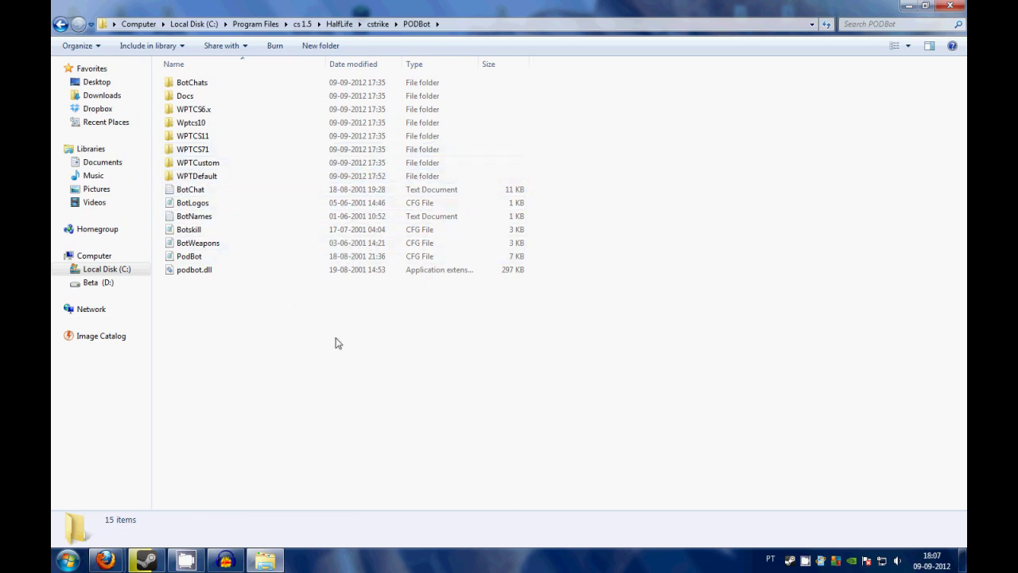
# - Open BotNames in Notepad and look over the first bot names
pyautogui.doubleClick(223, 216)
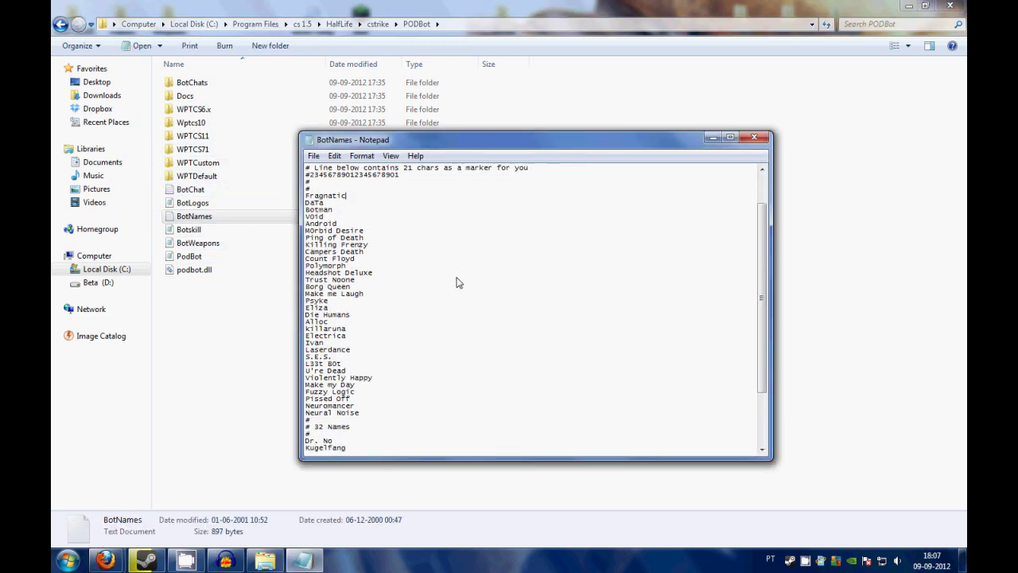
pyautogui.scroll(-2, 492, 234)
pyautogui.click(401, 193)
pyautogui.moveTo(401, 191)
pyautogui.mouseDown()
pyautogui.moveTo(383, 221)
pyautogui.moveTo(419, 439)
pyautogui.mouseUp()
pyautogui.click(418, 439)
pyautogui.moveTo(759, 316); pyautogui.dragTo(760, 365)
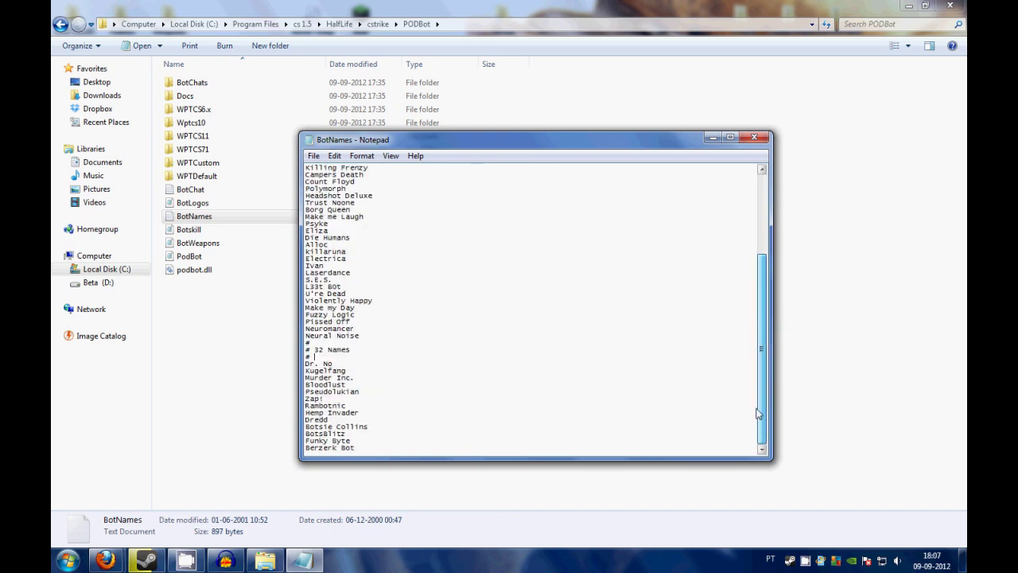
pyautogui.moveTo(408, 443)
pyautogui.mouseDown()
pyautogui.moveTo(291, 268)
pyautogui.moveTo(290, 229)
pyautogui.mouseUp()
pyautogui.click(423, 297)
pyautogui.scroll(4, 423, 301)
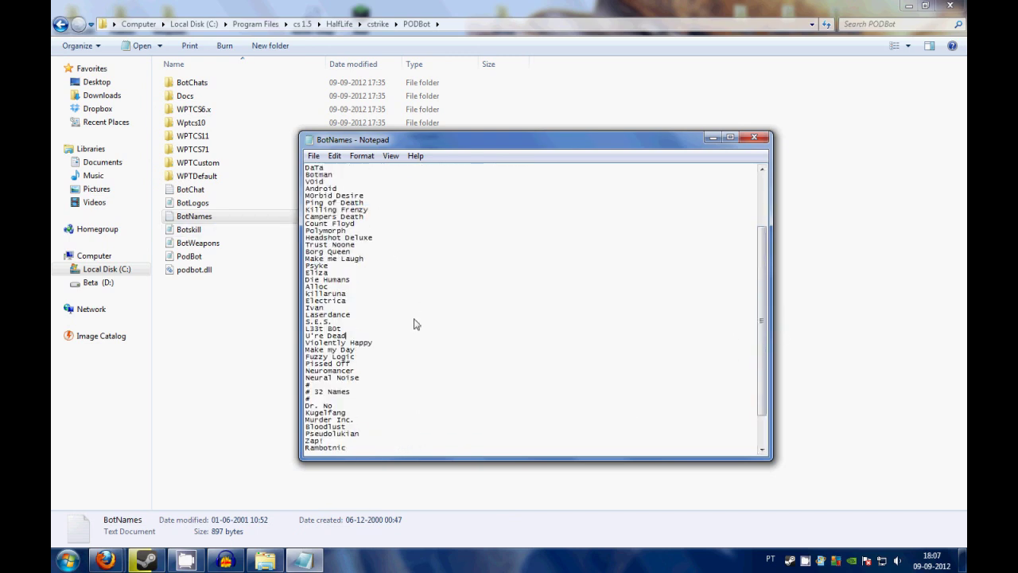
pyautogui.moveTo(371, 210)
pyautogui.mouseDown()
pyautogui.moveTo(350, 195)
pyautogui.moveTo(359, 203)
pyautogui.mouseUp()
pyautogui.click(376, 212)
# - Read further through the names past Bloodlust and Borg Queen, then close BotNames
pyautogui.click(389, 251)
pyautogui.scroll(-2, 422, 339)
pyautogui.scroll(-2, 422, 339)
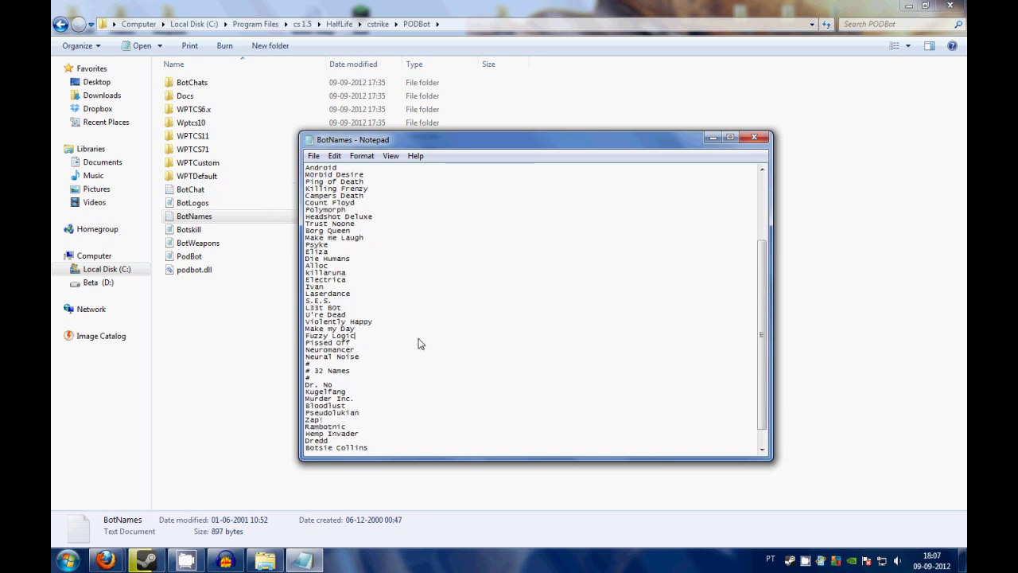
pyautogui.click(386, 387)
pyautogui.scroll(6, 387, 414)
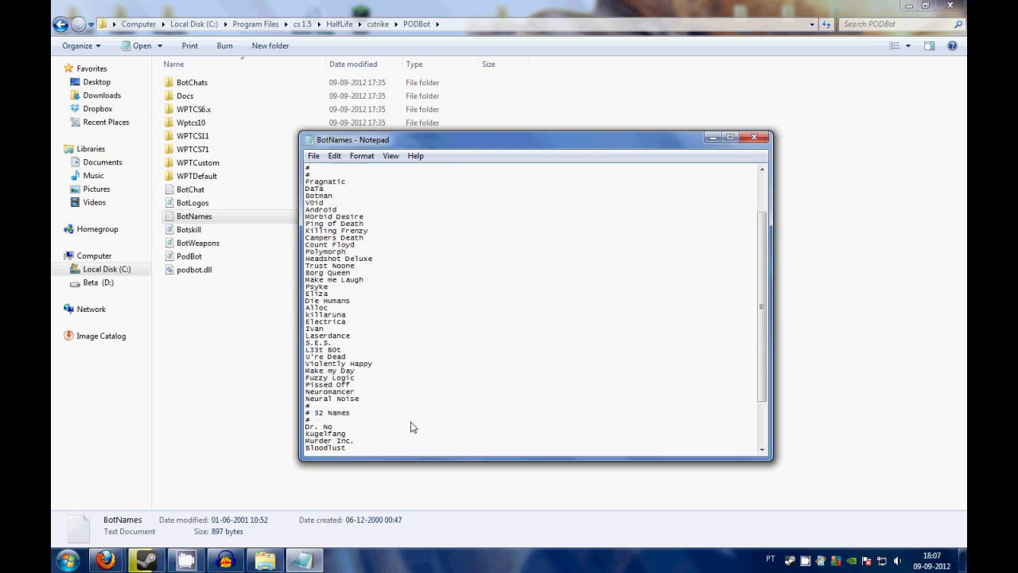
pyautogui.moveTo(384, 334); pyautogui.dragTo(188, 330)
pyautogui.click(405, 357)
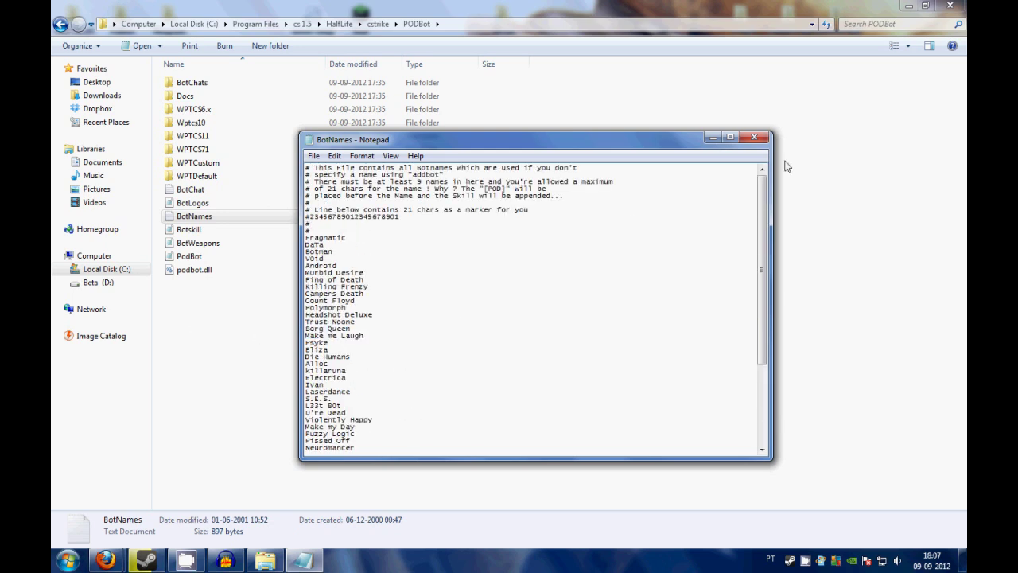
pyautogui.click(750, 141)
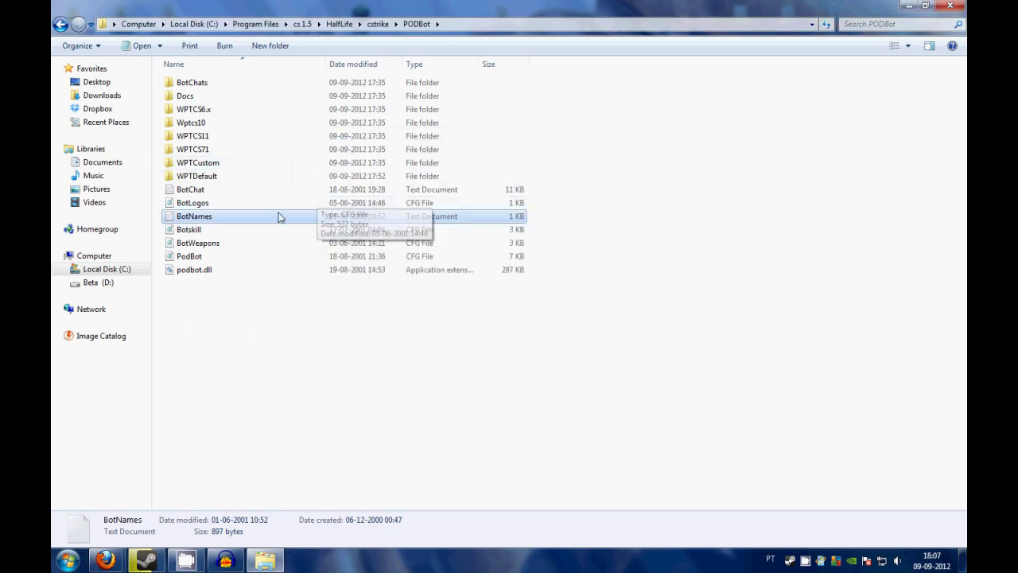
# - Open Botskill, read down through the AIM_OFFS_X settings, and close it
pyautogui.doubleClick(235, 230)
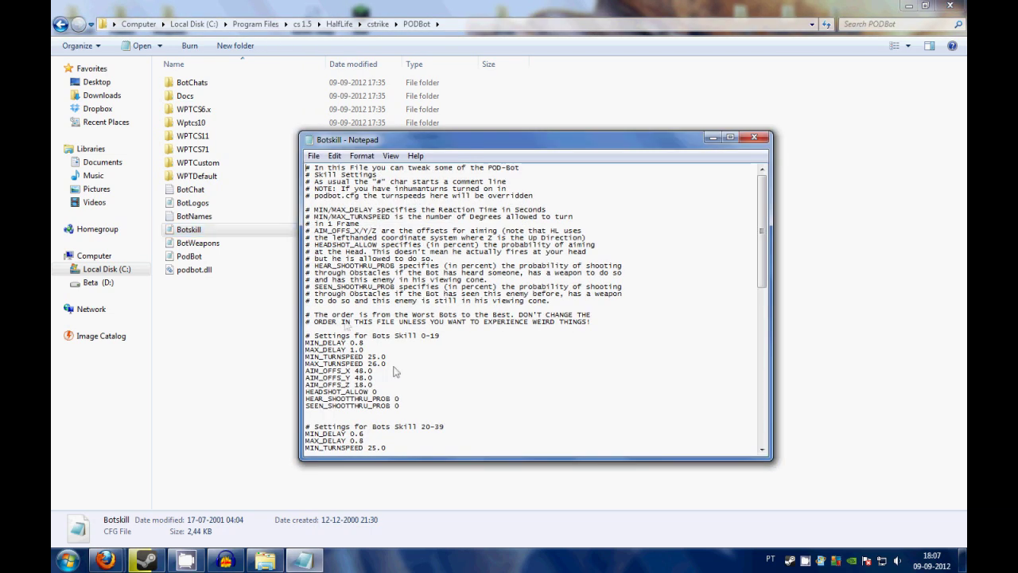
pyautogui.scroll(-11, 397, 372)
pyautogui.click(380, 402)
pyautogui.moveTo(381, 403); pyautogui.dragTo(268, 405)
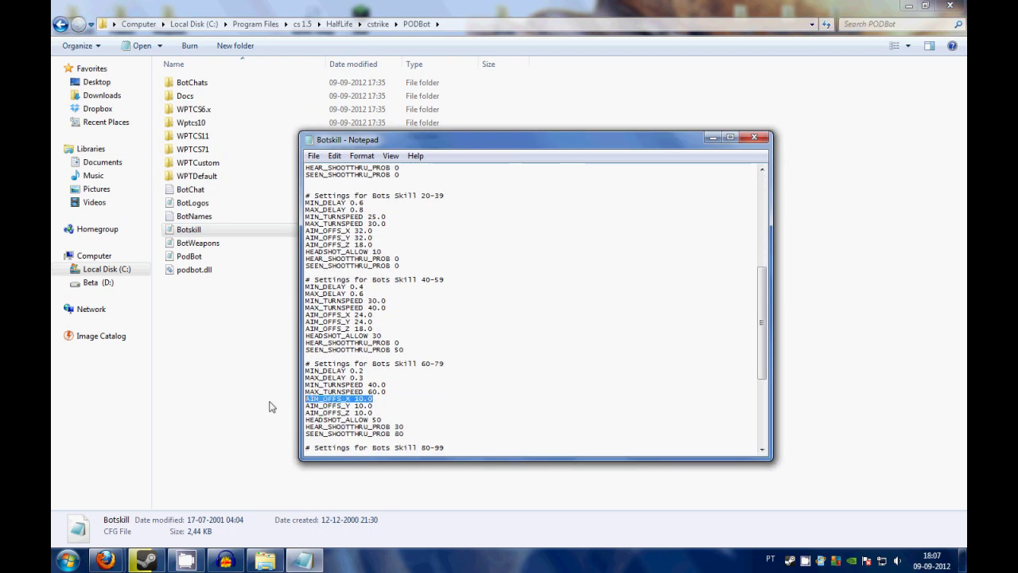
pyautogui.click(408, 427)
pyautogui.scroll(-8, 414, 429)
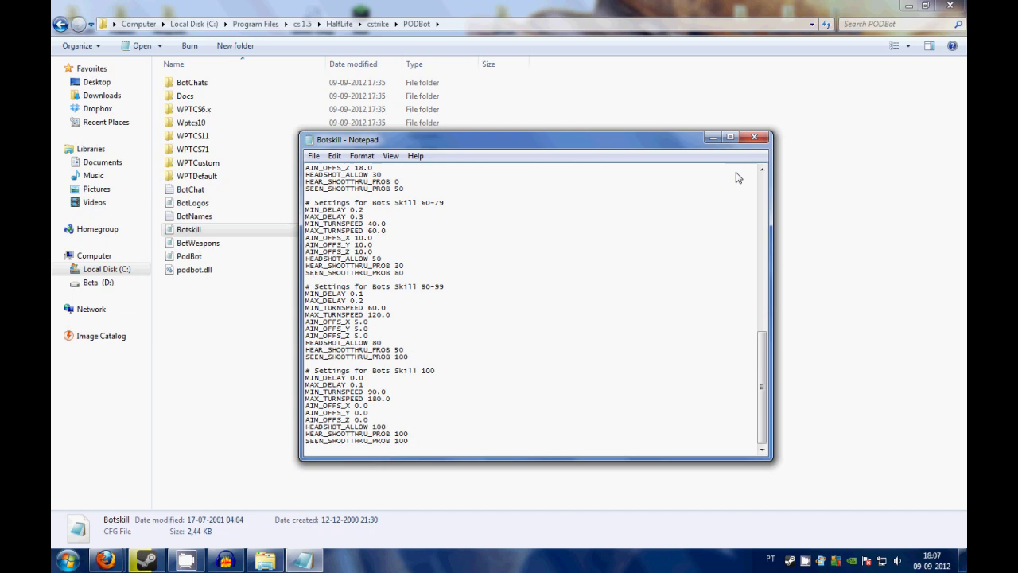
pyautogui.click(755, 139)
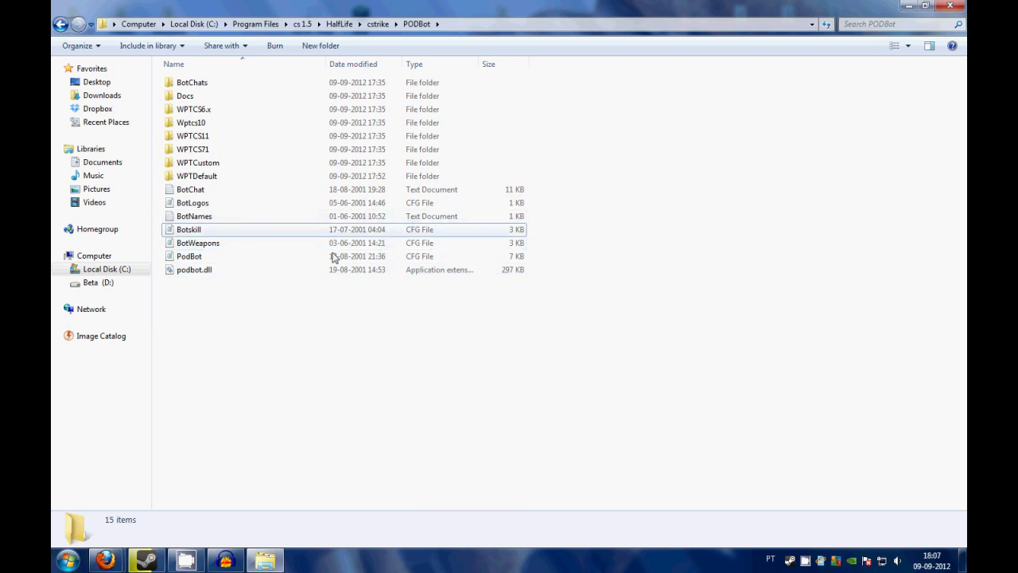
# - Look through the BotChats language files, view BotChatFinnish, and return to PODBot
pyautogui.click(196, 189)
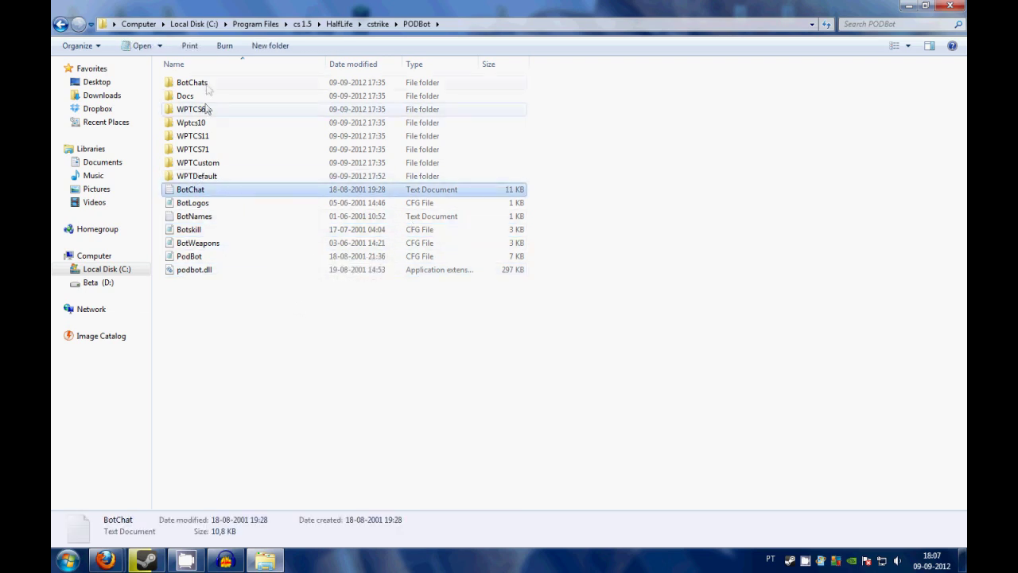
pyautogui.doubleClick(205, 83)
pyautogui.doubleClick(241, 163)
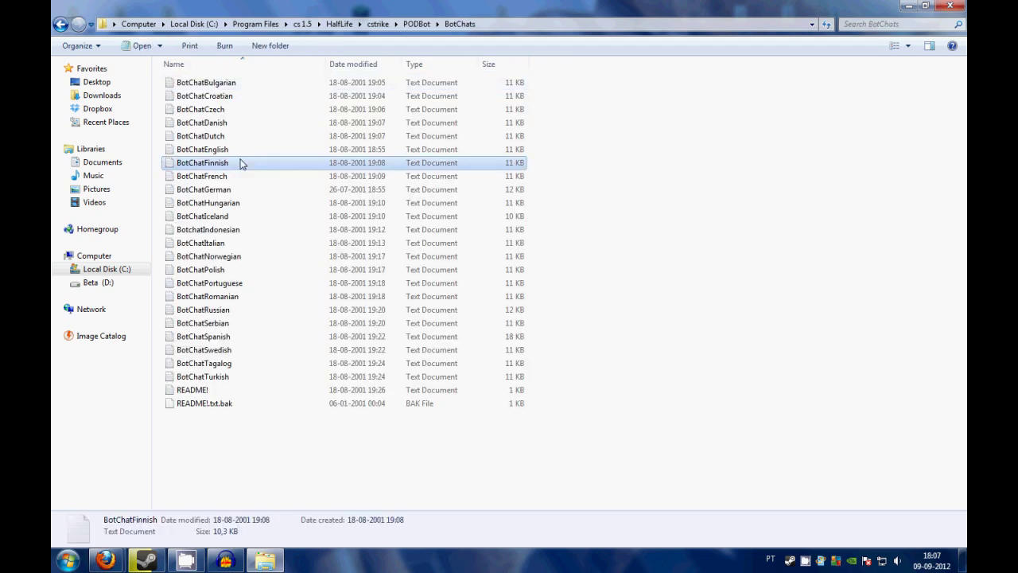
pyautogui.click(754, 137)
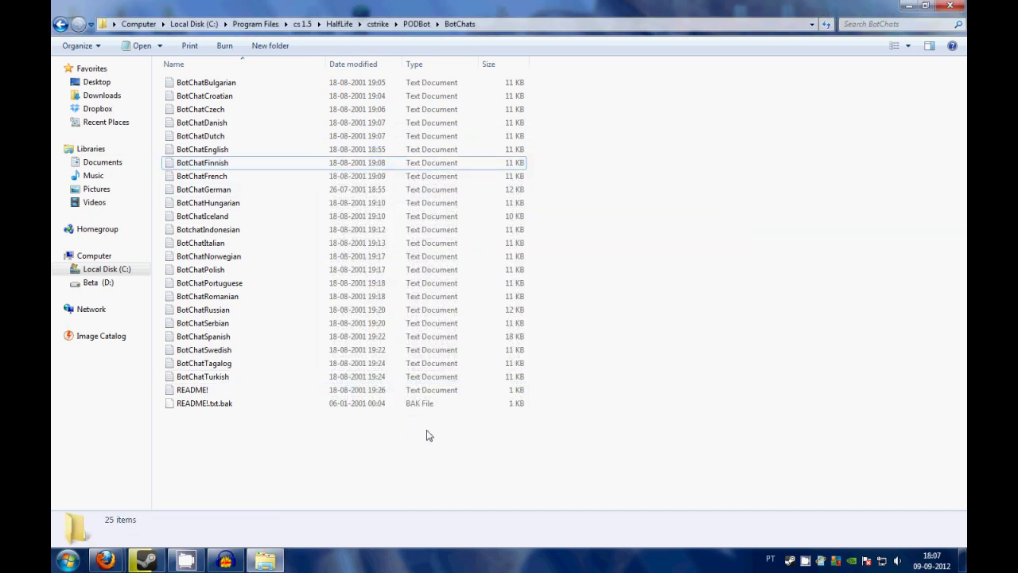
pyautogui.moveTo(625, 441); pyautogui.dragTo(191, 78)
pyautogui.click(59, 25)
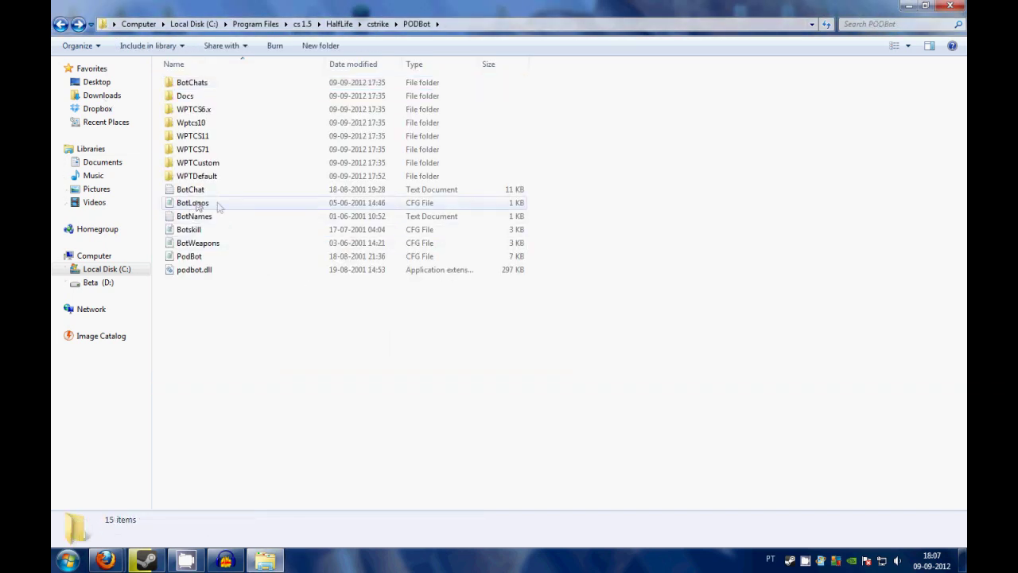
# - Open the BotChat file in Notepad and read its chat messages
pyautogui.click(198, 191)
pyautogui.doubleClick(201, 196)
pyautogui.scroll(-15, 348, 295)
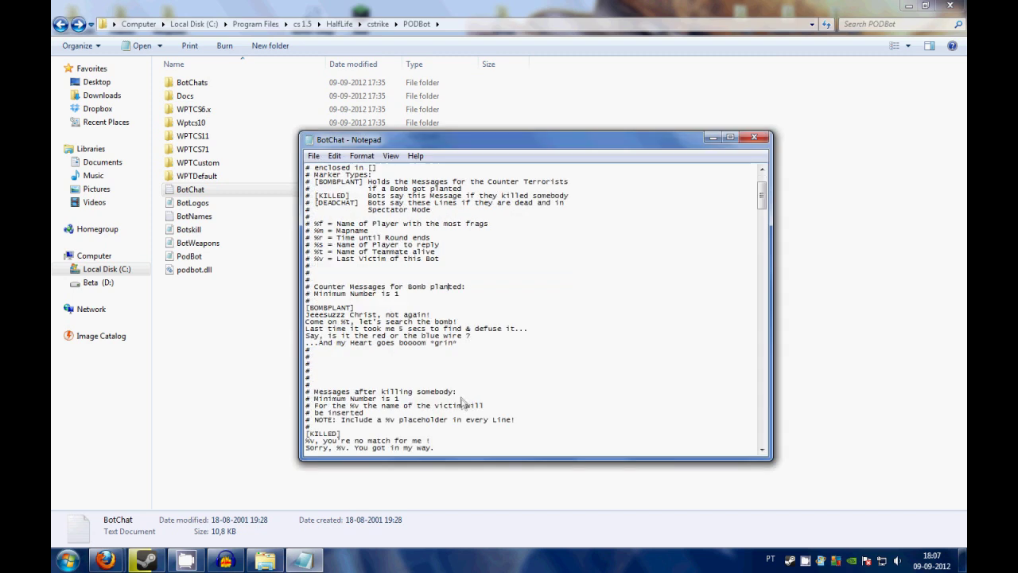
pyautogui.moveTo(348, 274); pyautogui.dragTo(449, 356)
pyautogui.click(450, 357)
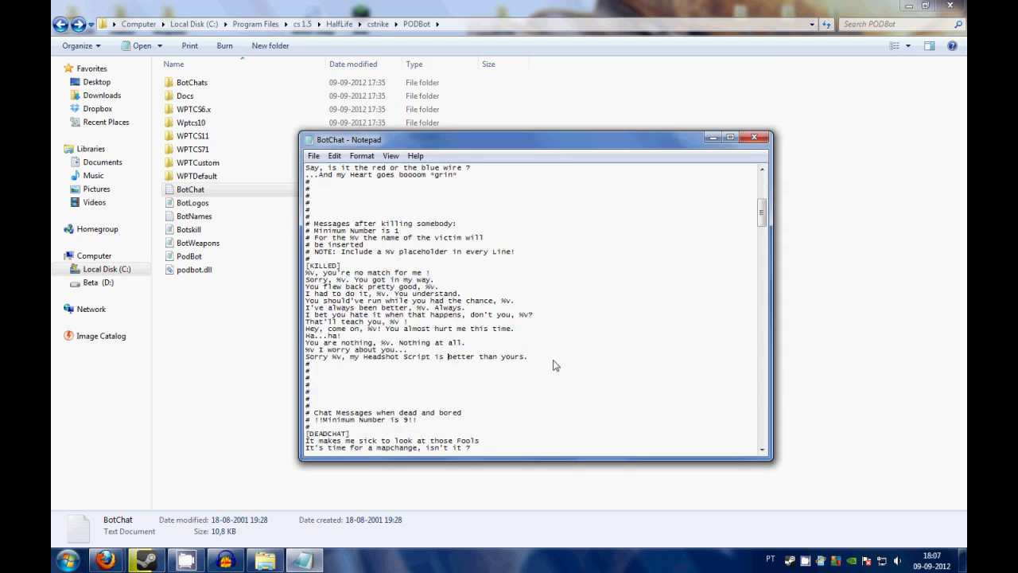
pyautogui.moveTo(554, 362); pyautogui.dragTo(291, 245)
pyautogui.click(541, 364)
# - Read down through the kill messages to the end, then close BotChat
pyautogui.moveTo(360, 286)
pyautogui.mouseDown()
pyautogui.moveTo(555, 336)
pyautogui.moveTo(280, 325)
pyautogui.moveTo(491, 335)
pyautogui.mouseUp()
pyautogui.click(554, 334)
pyautogui.click(386, 338)
pyautogui.moveTo(425, 334); pyautogui.dragTo(540, 334)
pyautogui.scroll(-20, 752, 249)
pyautogui.click(754, 138)
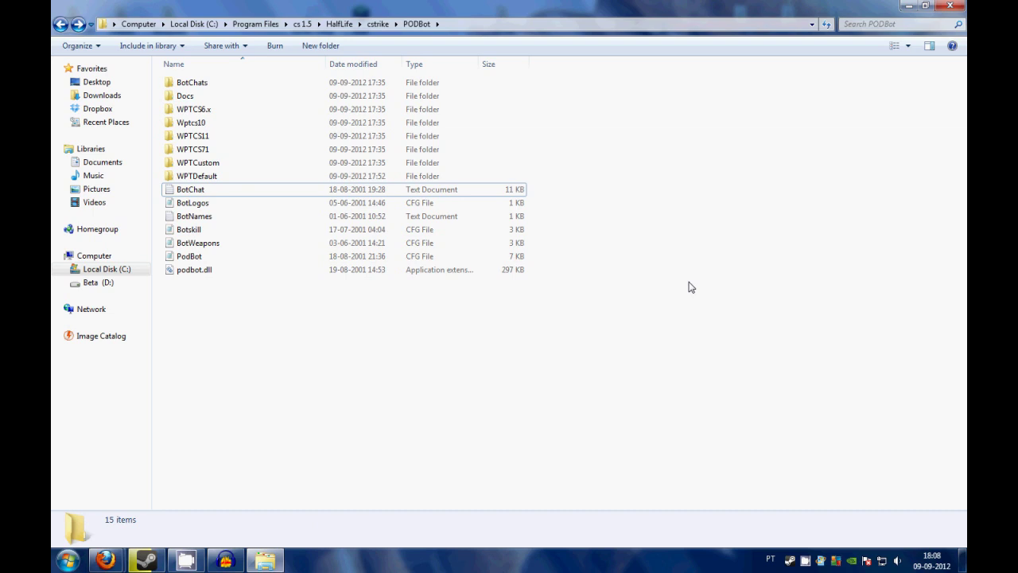
pyautogui.moveTo(647, 337)
pyautogui.mouseDown()
pyautogui.moveTo(163, 75)
pyautogui.moveTo(658, 349)
pyautogui.moveTo(165, 75)
pyautogui.moveTo(590, 379)
pyautogui.moveTo(480, 243)
pyautogui.moveTo(491, 400)
pyautogui.mouseUp()
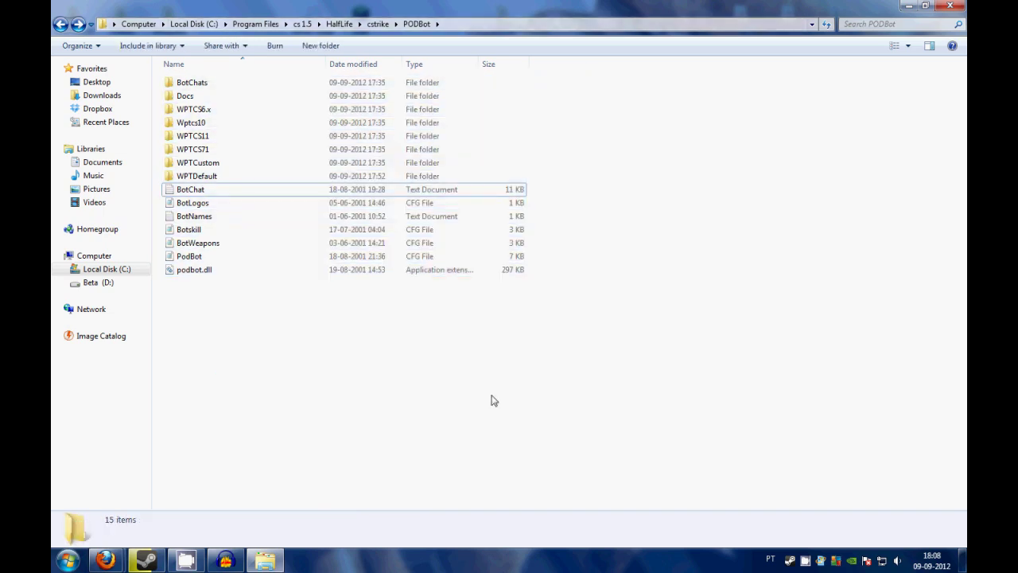